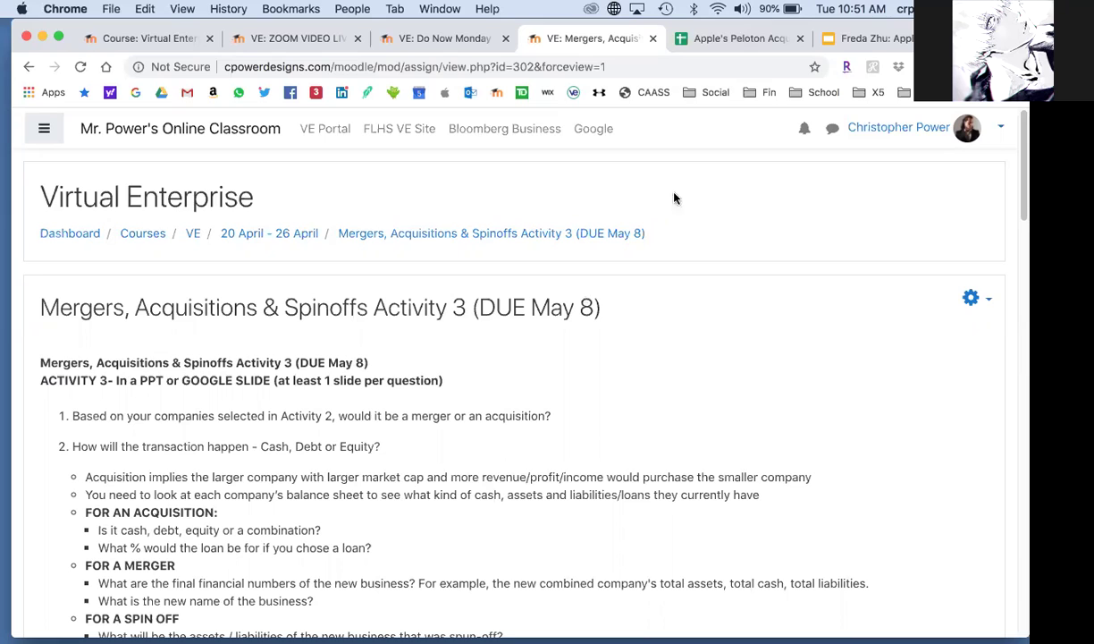
Step: Switch to the Apple's Peloton Acquisition New Balance Sheet spreadsheet and review its assets, liabilities and shareholders' equity sections
left_click(758, 41)
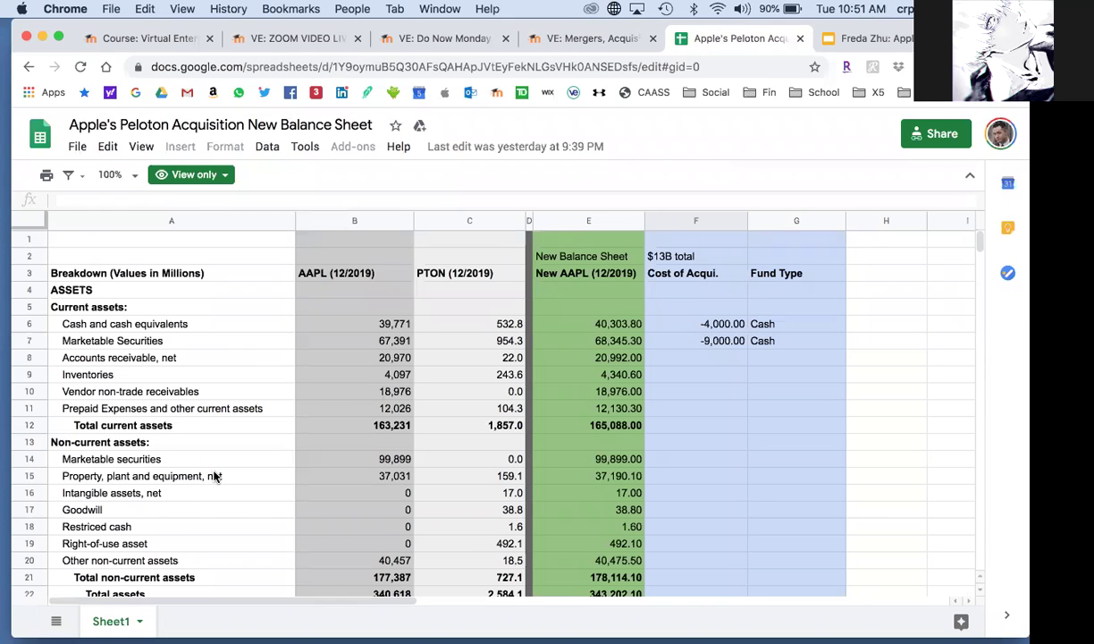
scroll(215, 477, "down", 1)
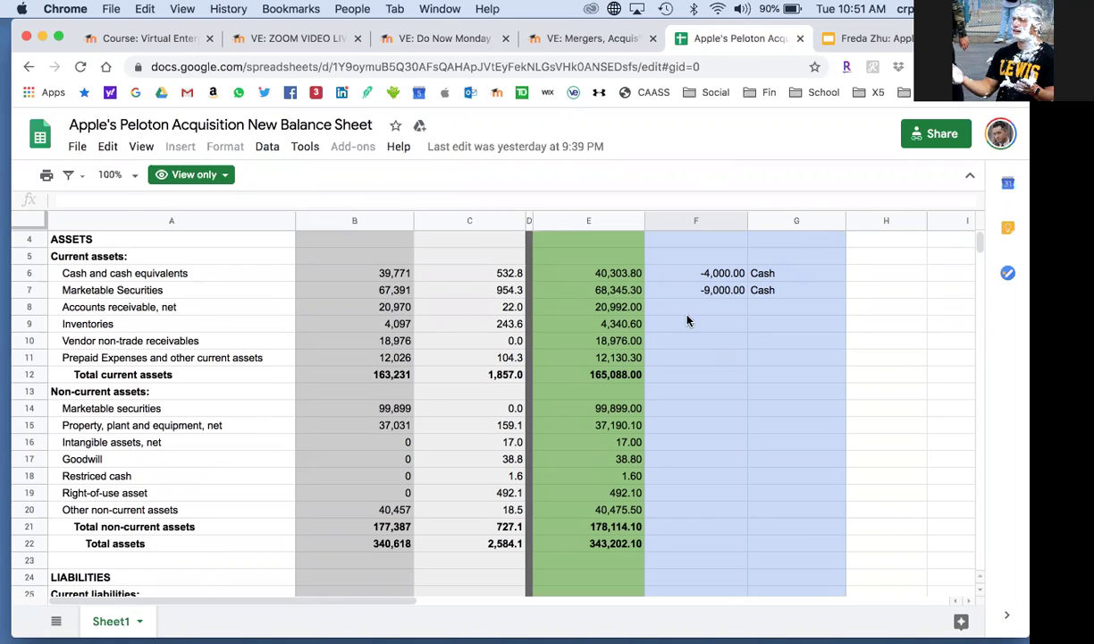
left_click(627, 459)
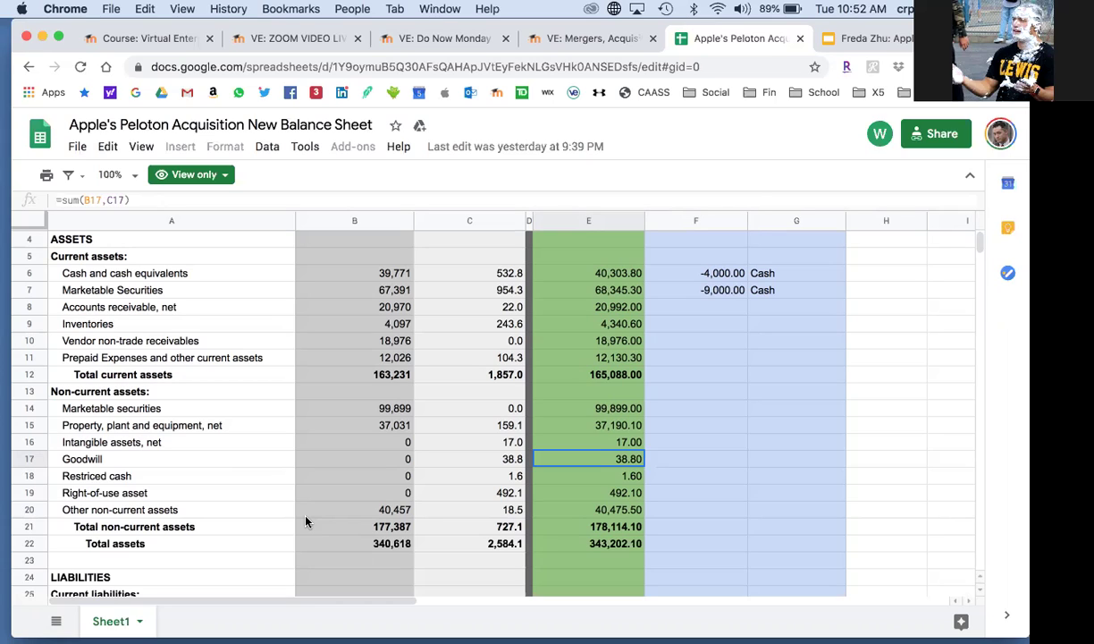
scroll(442, 442, "down", 7)
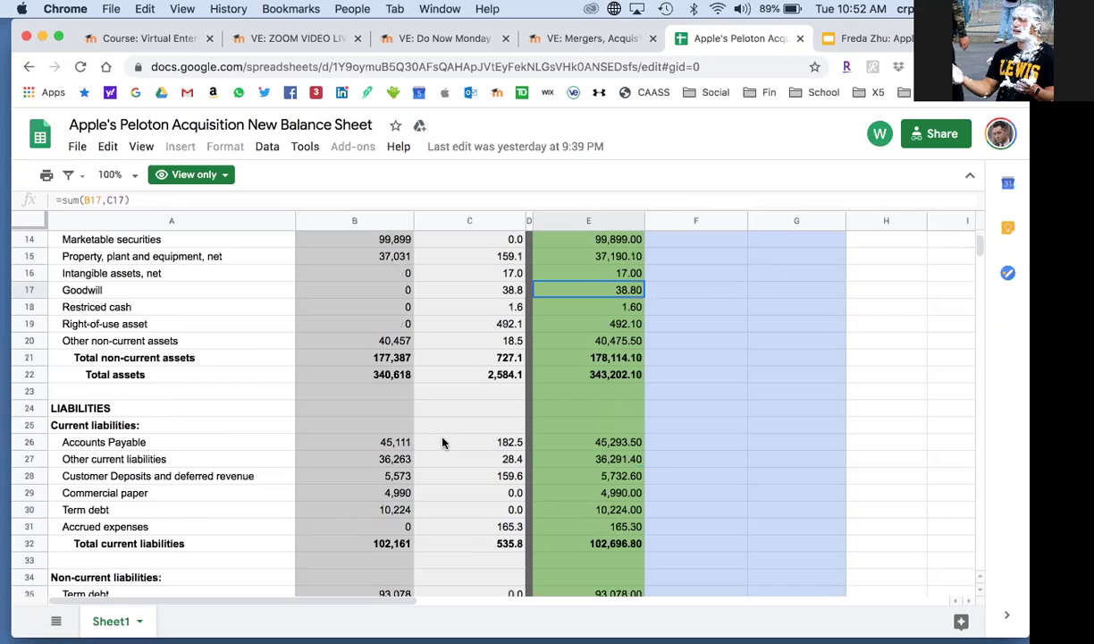
scroll(420, 439, "down", 3)
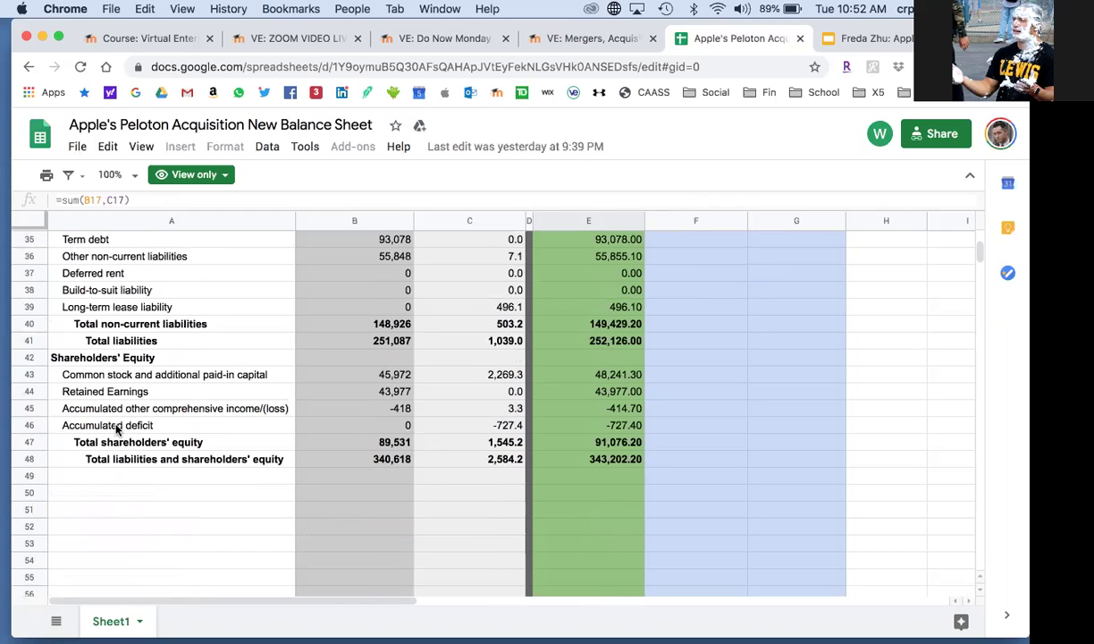
scroll(121, 426, "up", 3)
scroll(119, 426, "up", 3)
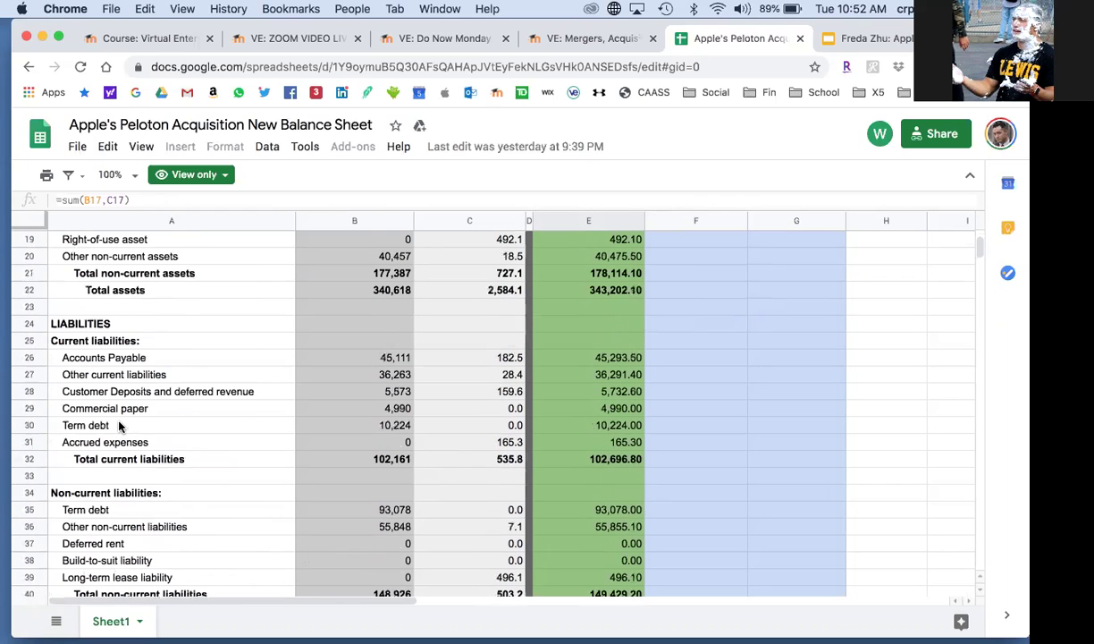
Step: Point out the Term debt row and the neighbouring Other liabilities and Commercial paper labels under current liabilities
left_click(27, 428)
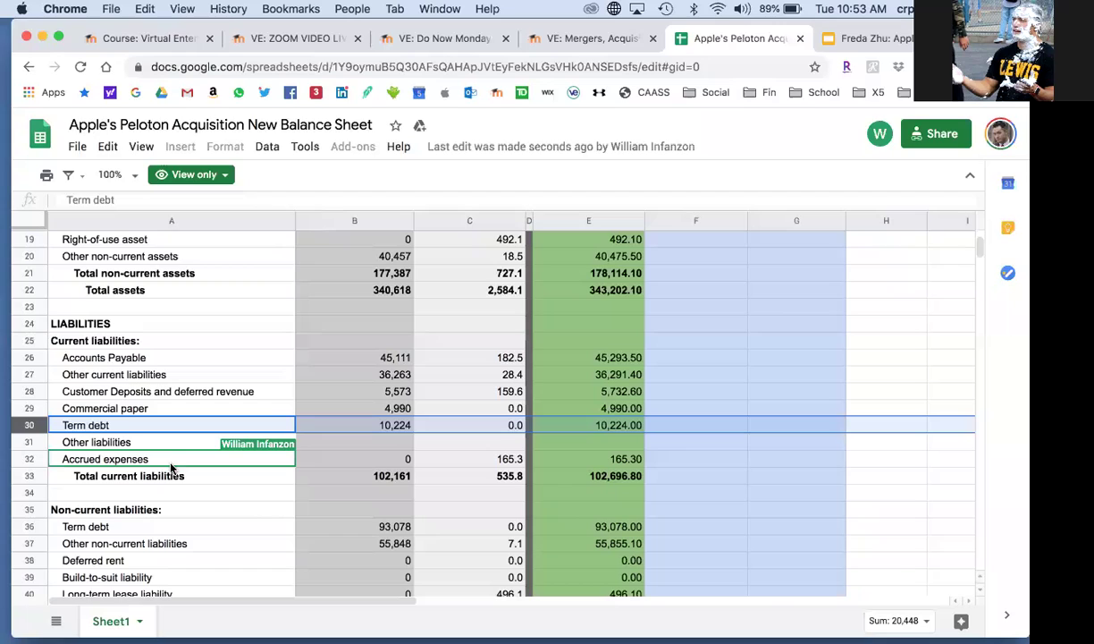
left_click(98, 440)
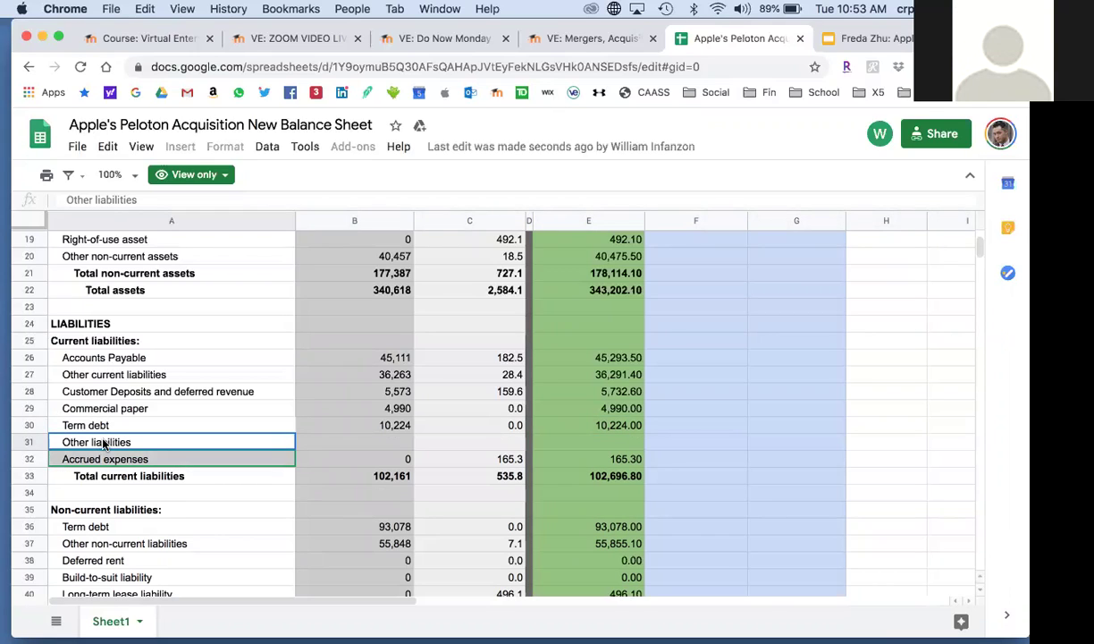
left_click(214, 414)
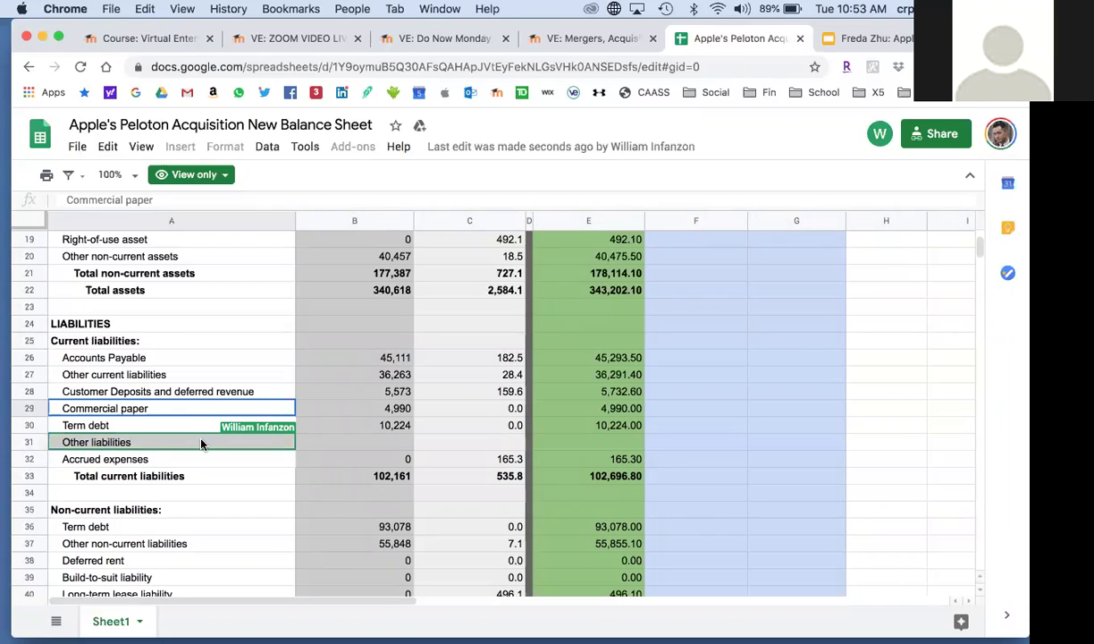
left_click(202, 439)
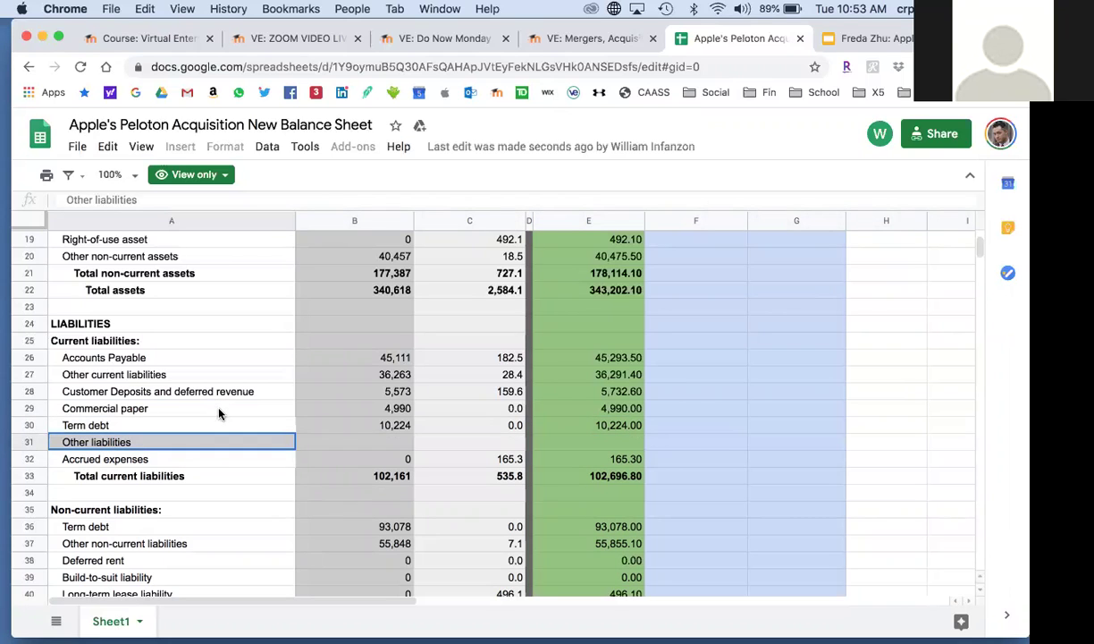
left_click(219, 409)
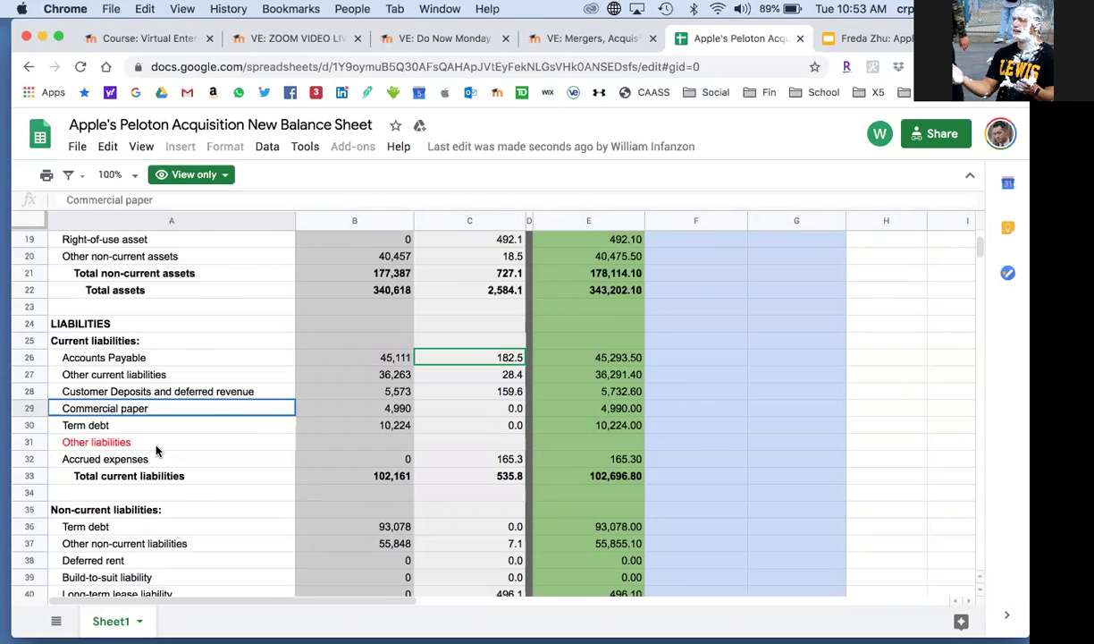
Step: Examine the non-current assets section, including the Goodwill line and the AAPL value for Other assets
scroll(161, 451, "up", 5)
scroll(158, 451, "up", 5)
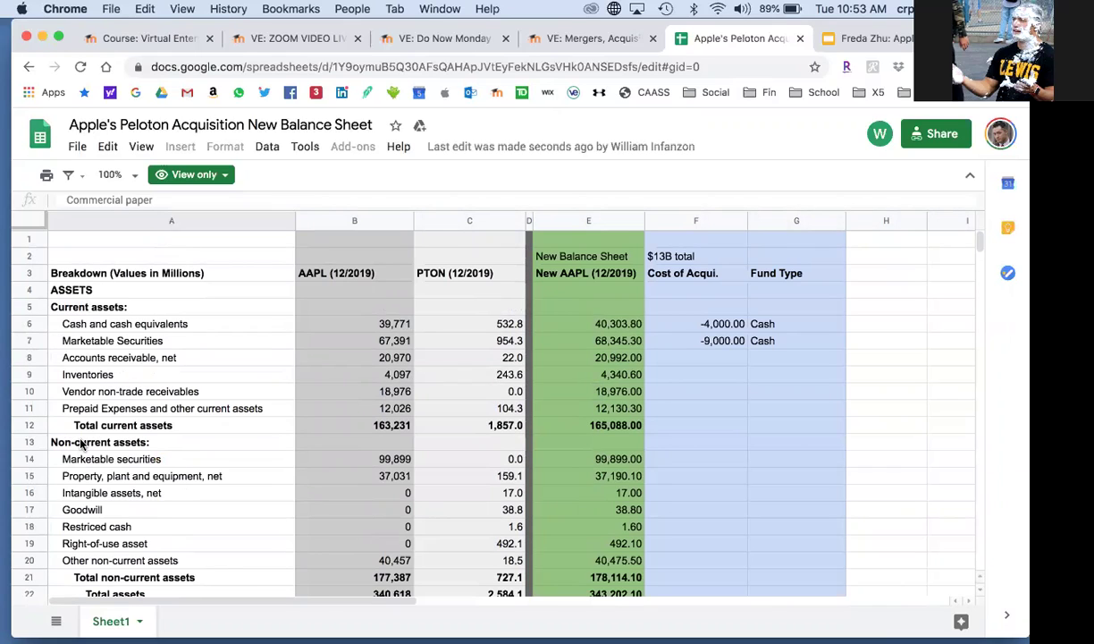
left_click(29, 460)
left_click(98, 510)
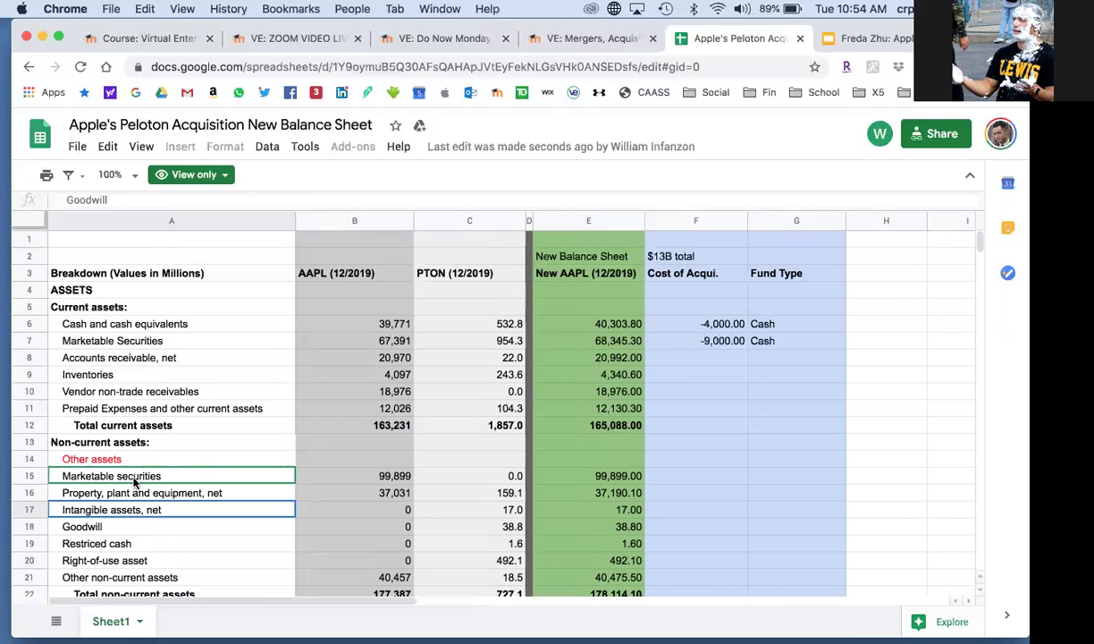
left_click(357, 458)
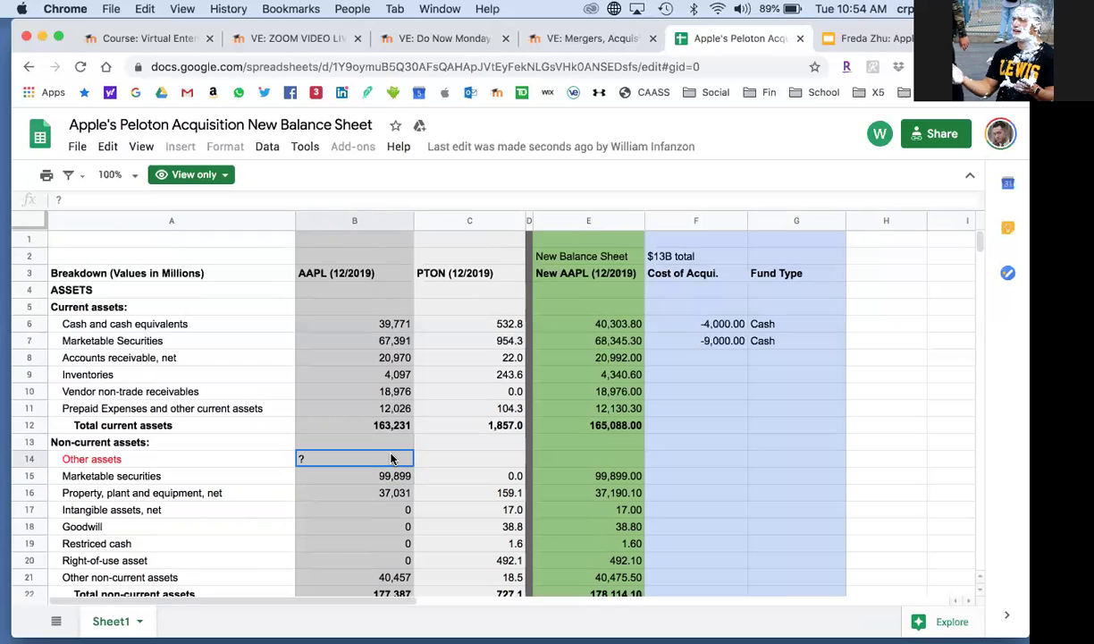
left_click(438, 526)
left_click(390, 459)
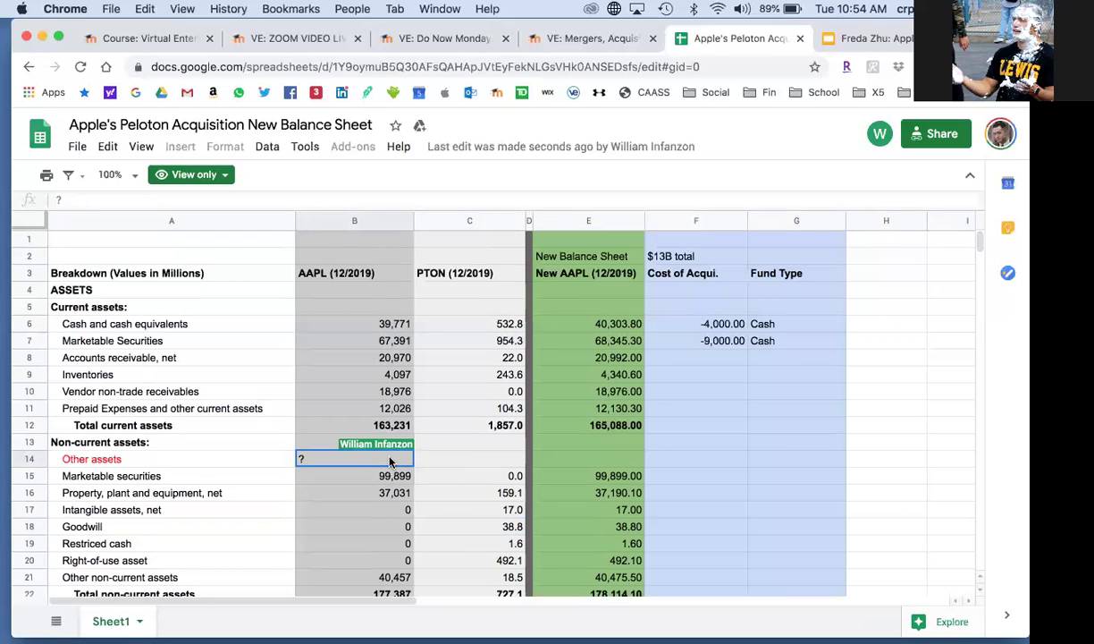
Step: Inspect the AAPL cell of the Other liabilities row under current liabilities
scroll(367, 463, "down", 5)
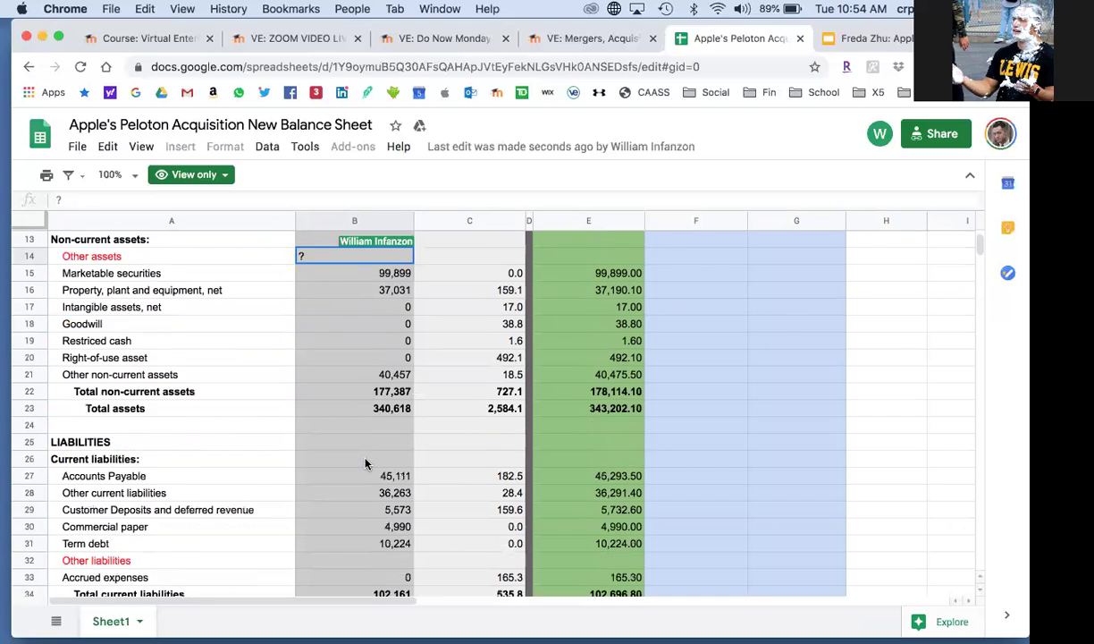
scroll(365, 463, "down", 2)
left_click(360, 478)
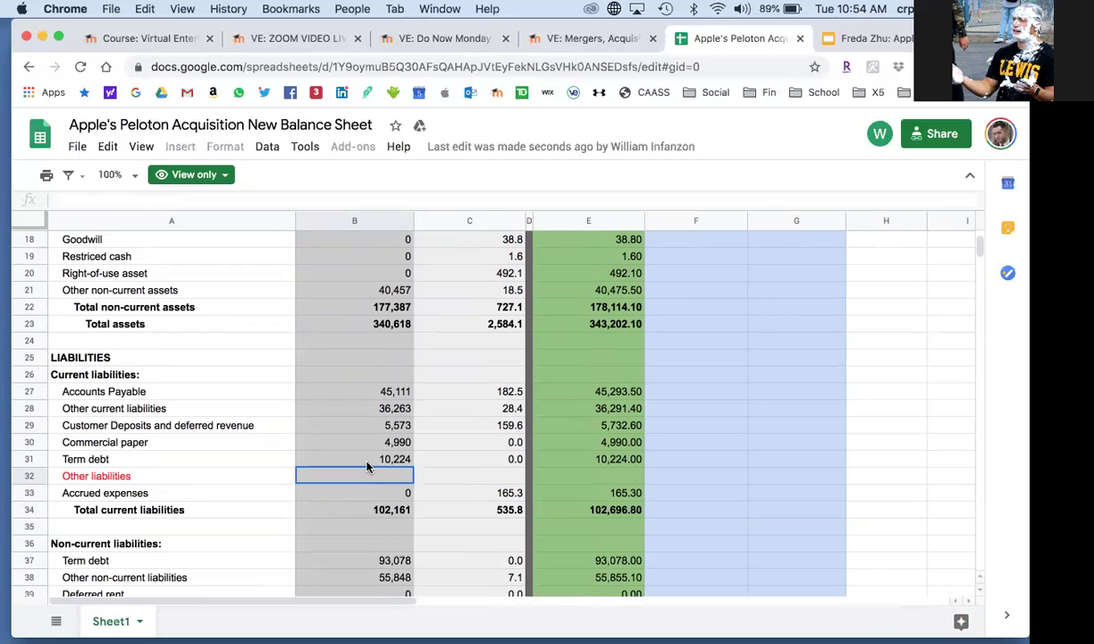
type("?")
key("Return")
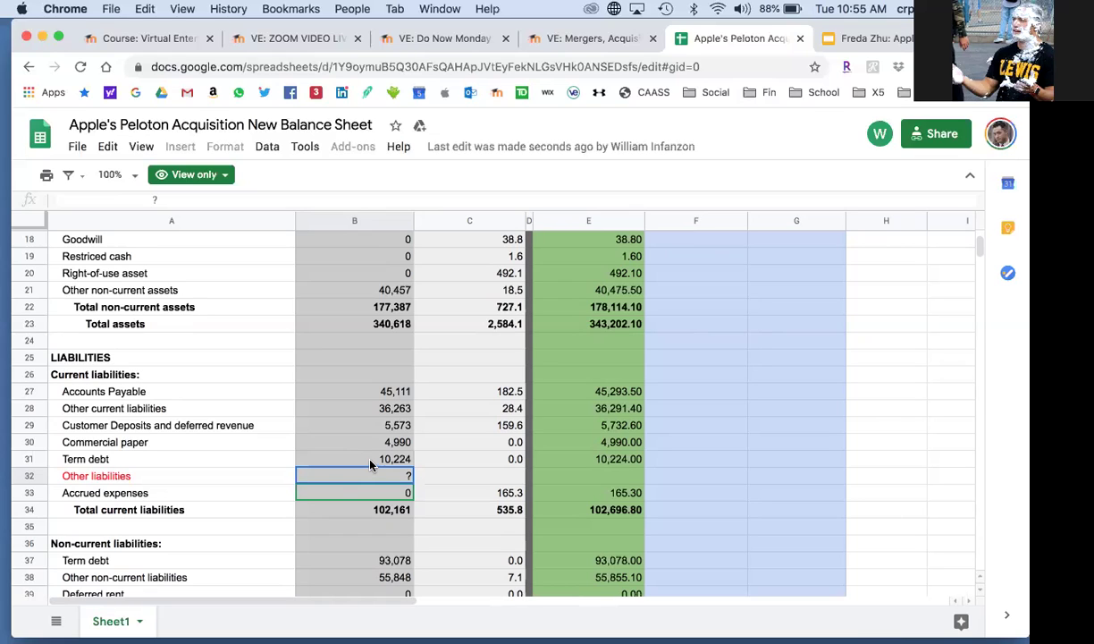
Step: Compare the Other liabilities label with the Other assets label and its AAPL entry
left_click(105, 474)
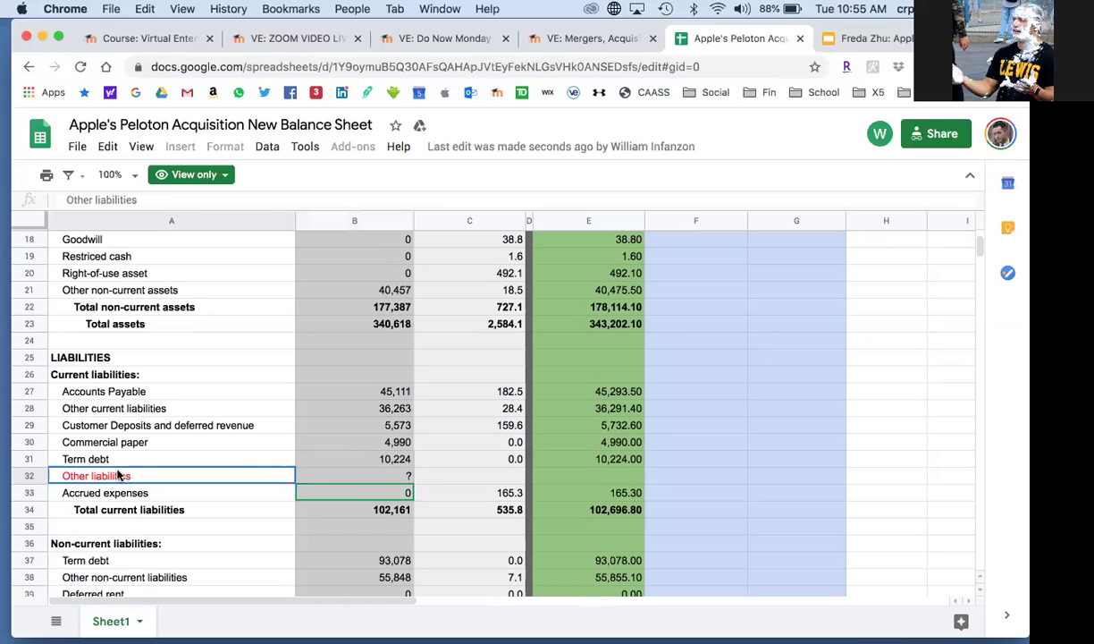
scroll(118, 475, "up", 5)
left_click(98, 322)
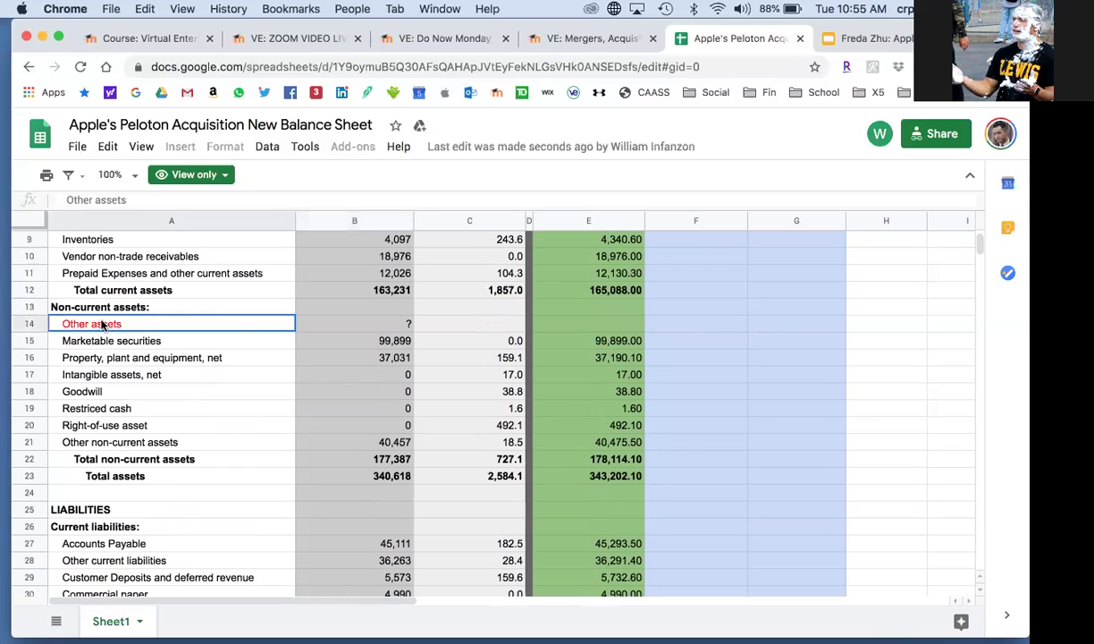
left_click(393, 323)
Step: Inspect the formula behind PTON's total liabilities and shareholders' equity at the end of the balance sheet
scroll(394, 511, "down", 2)
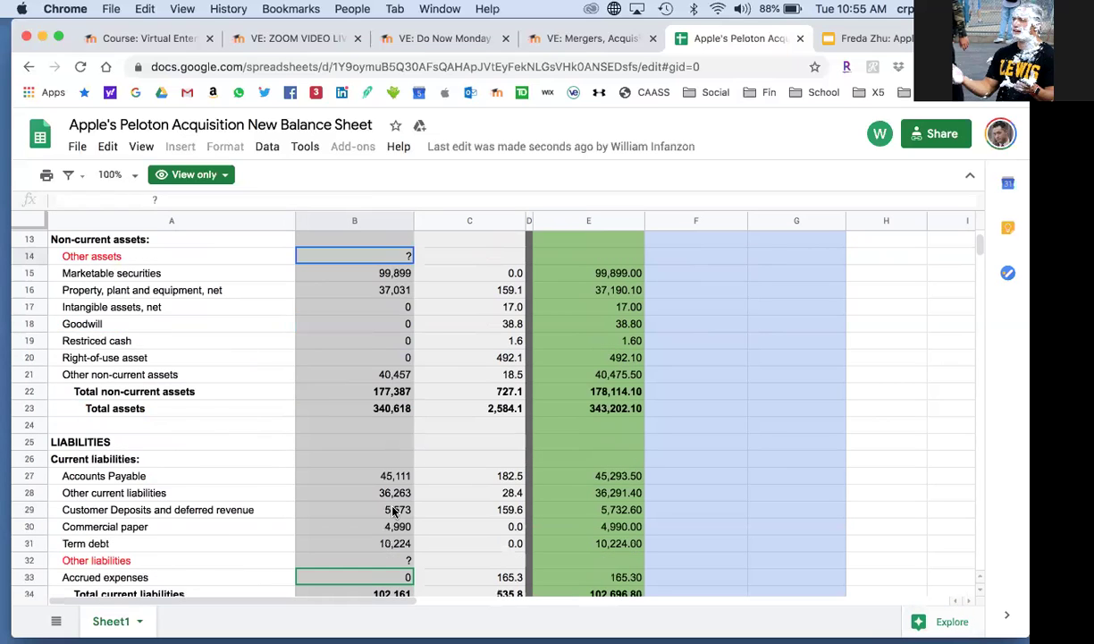
scroll(446, 522, "down", 5)
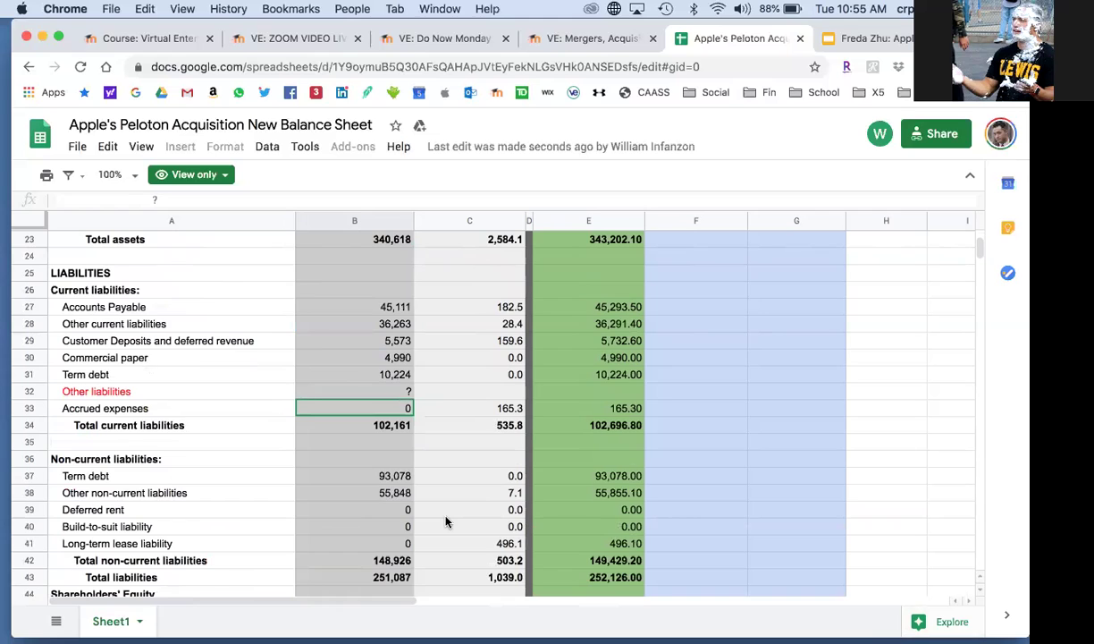
scroll(446, 522, "down", 10)
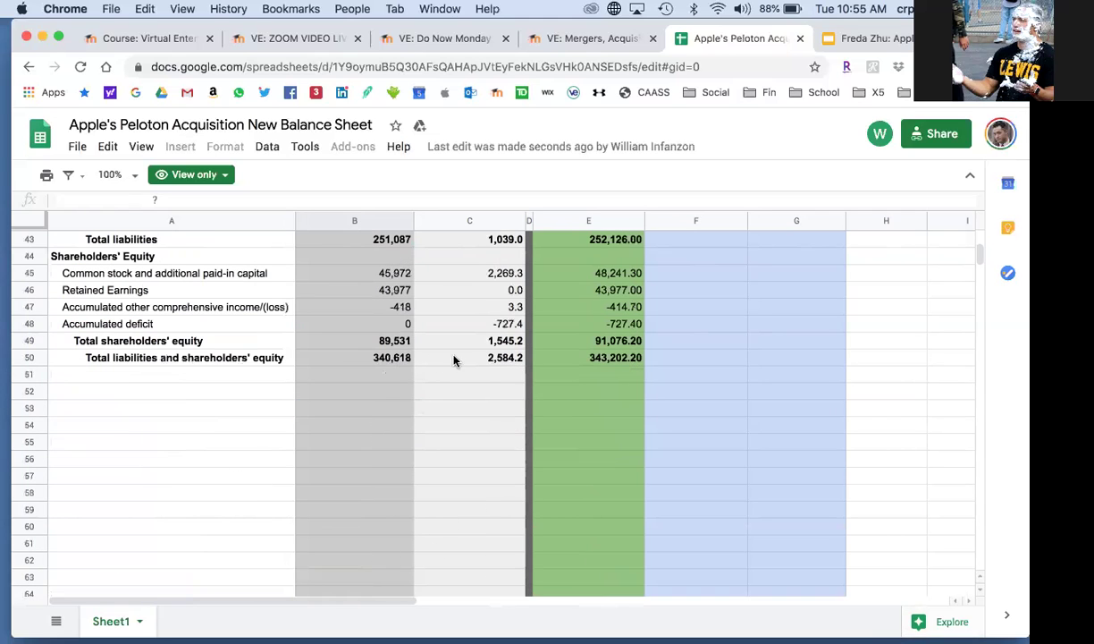
left_click(454, 357)
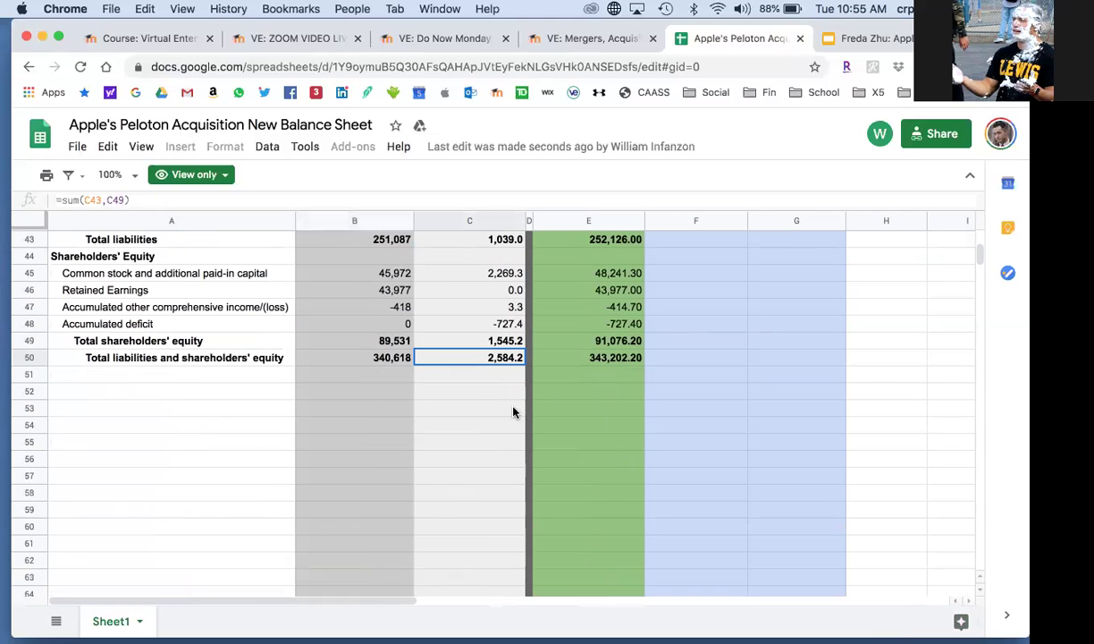
Step: Return to the Other liabilities row and inspect its label and AAPL value, ending on an empty cost column cell
scroll(590, 428, "up", 2)
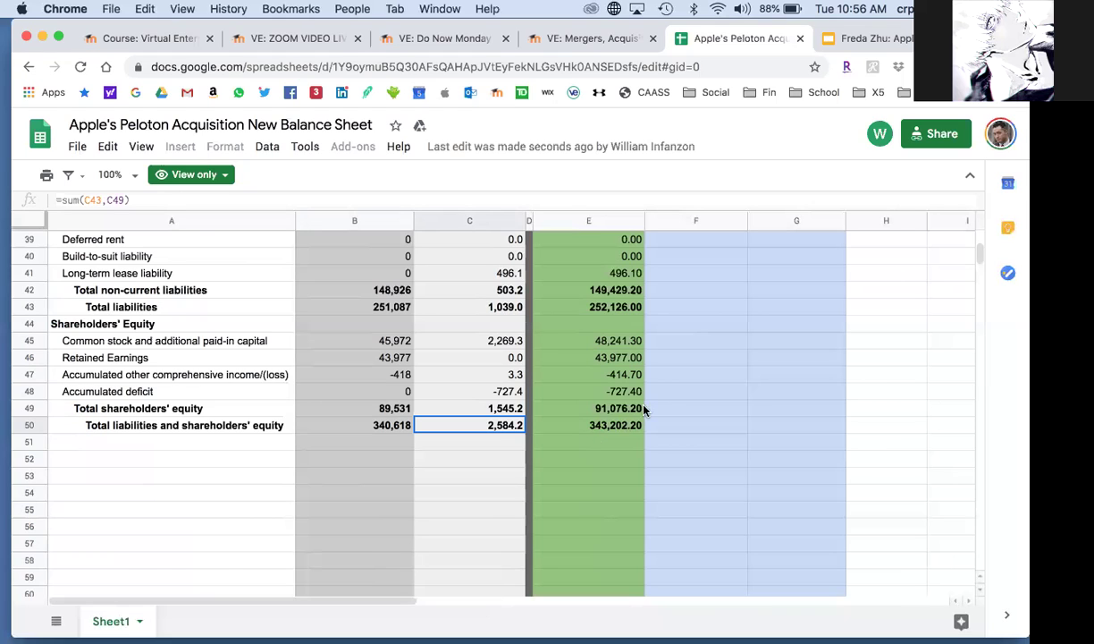
scroll(165, 442, "up", 3)
left_click(111, 273)
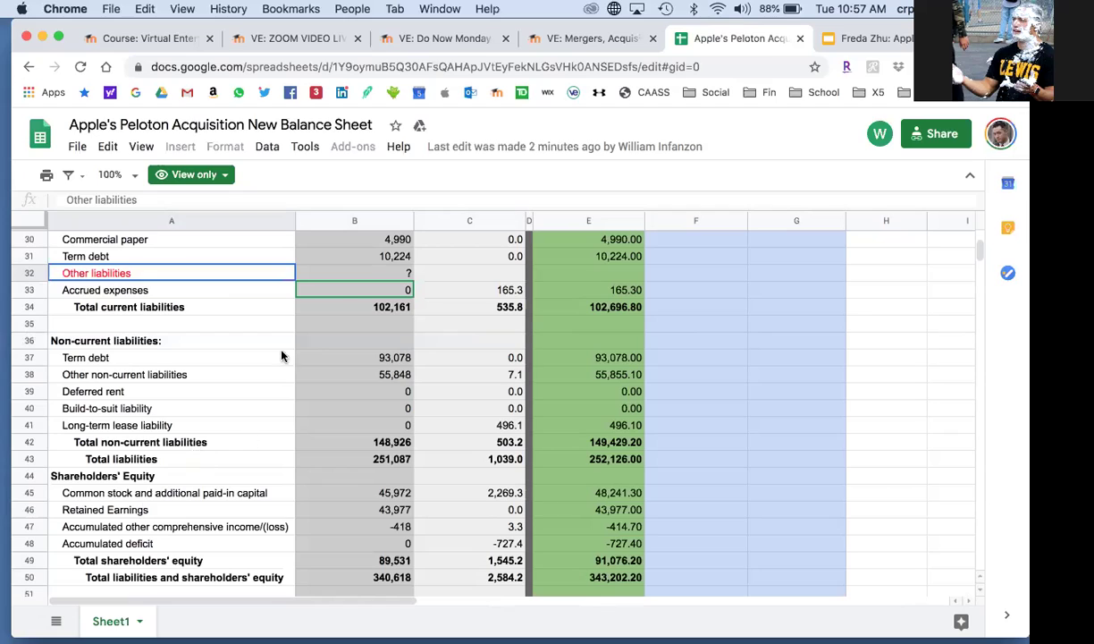
left_click(344, 274)
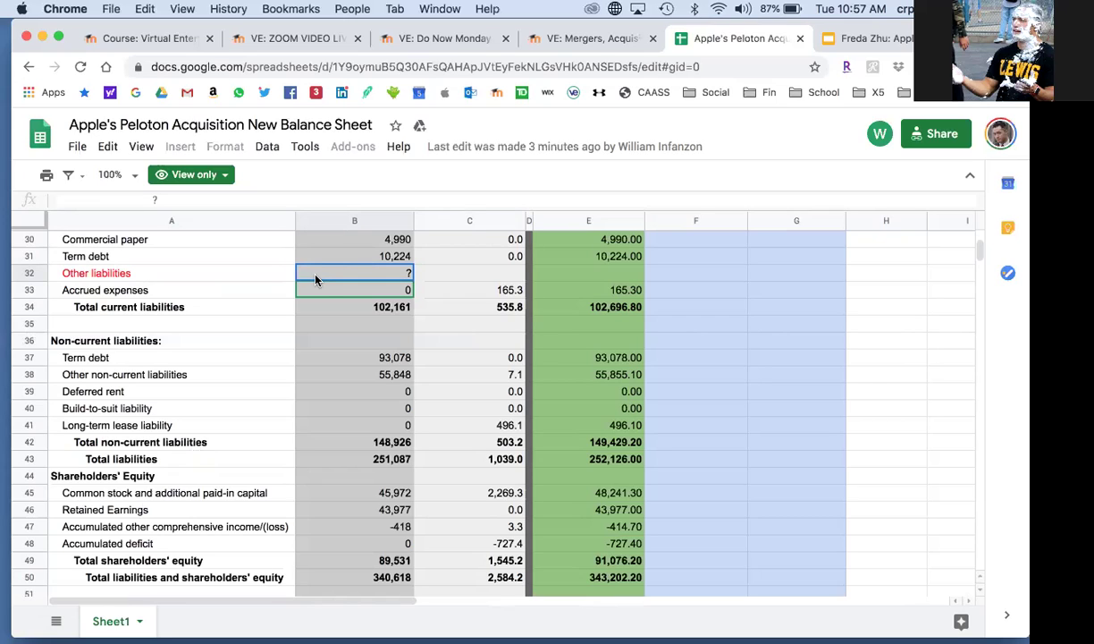
left_click(664, 392)
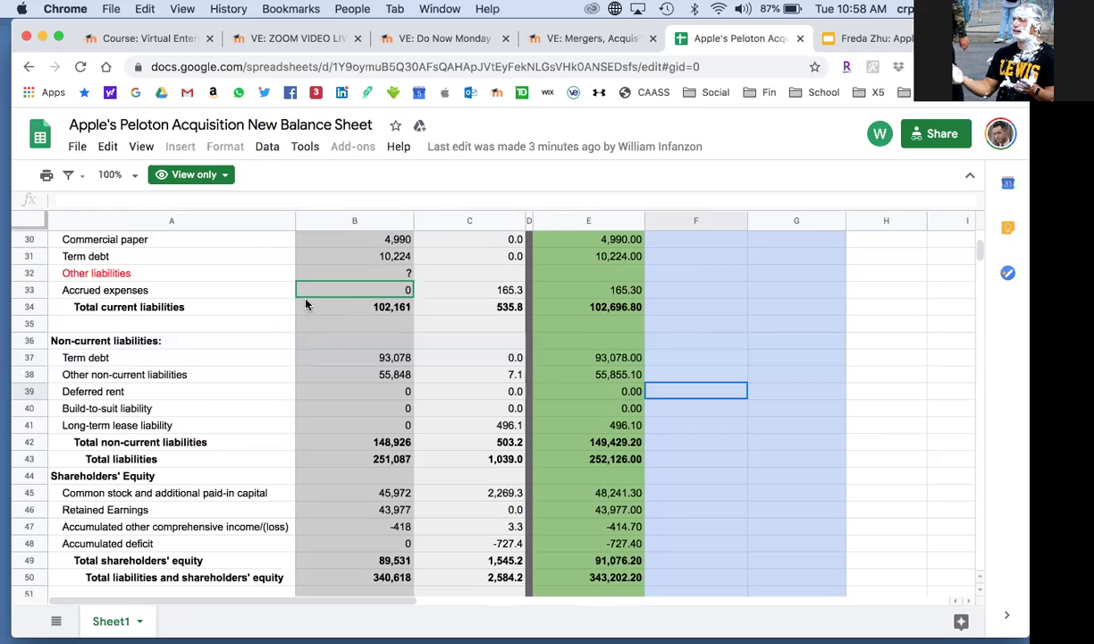
Step: Highlight columns B through E to show the AAPL, PTON and combined balance sheet figures, then clear the highlight
left_click(340, 220)
left_click_drag(340, 220, 536, 215)
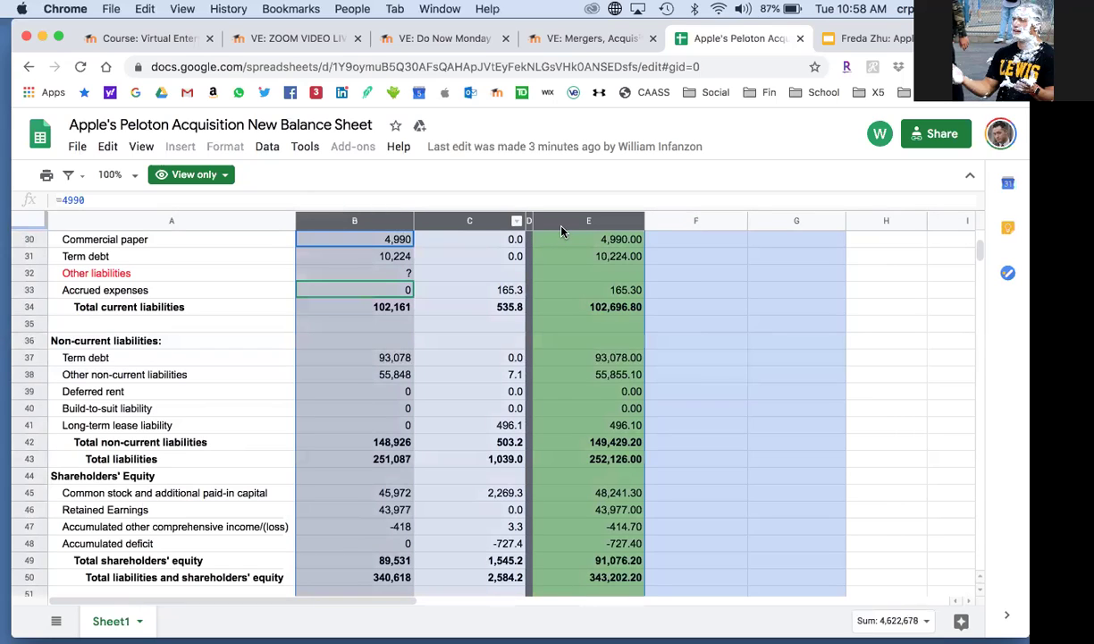
left_click(400, 375)
left_click(358, 321)
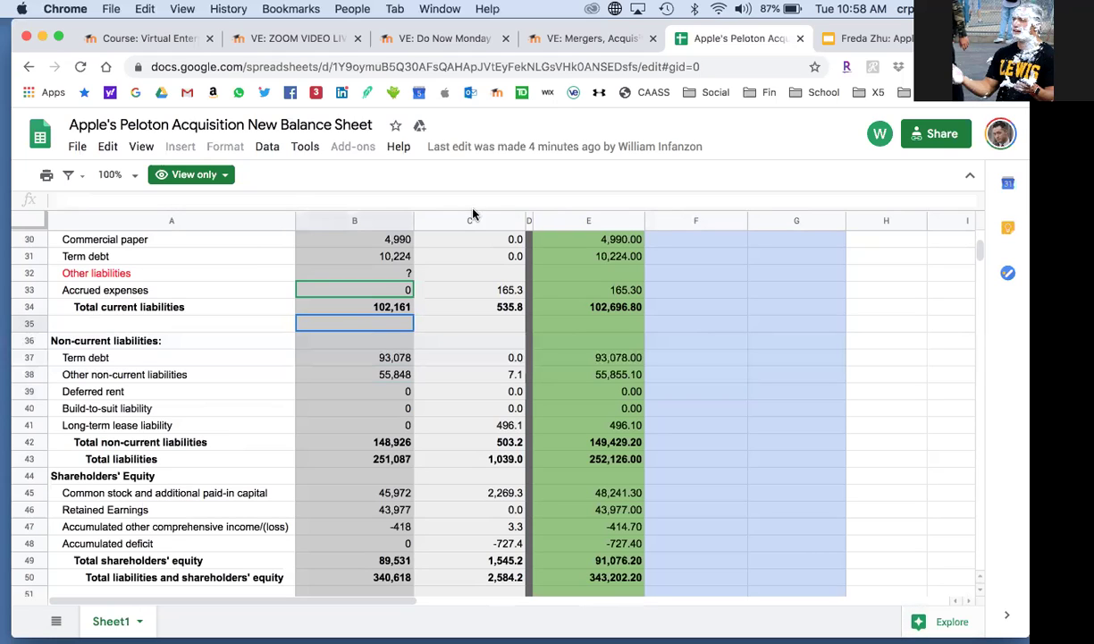
Step: Switch to the Apple Acquires Atlassian presentation, show the Table of Contents slide and browse the slide thumbnails around slides 13 to 17
left_click(860, 38)
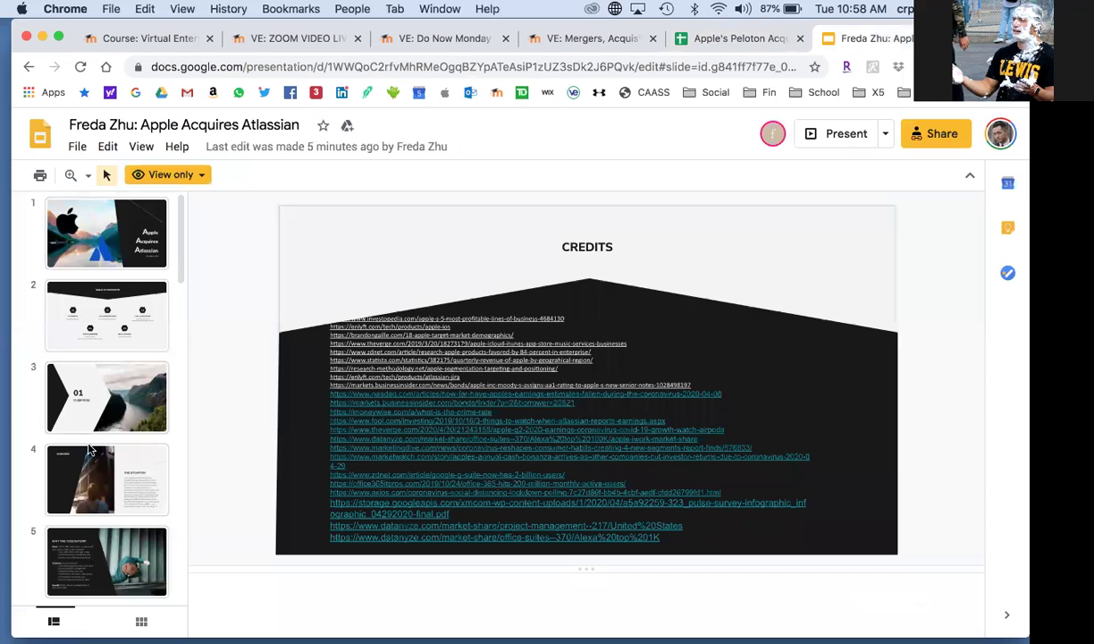
left_click(109, 333)
scroll(130, 429, "down", 2)
scroll(130, 429, "down", 15)
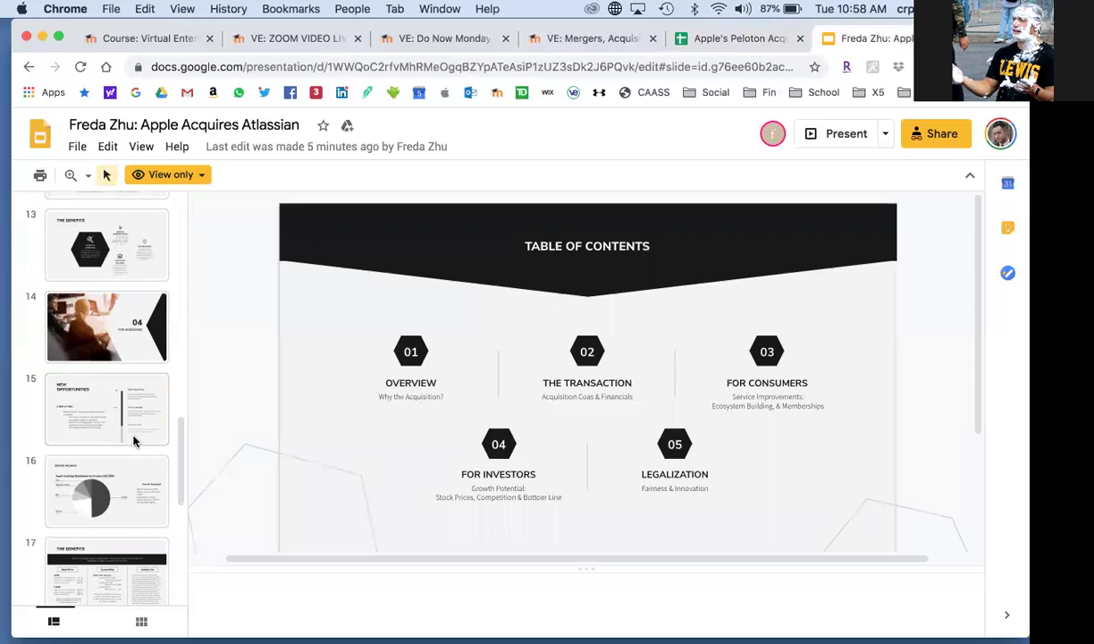
scroll(132, 461, "up", 6)
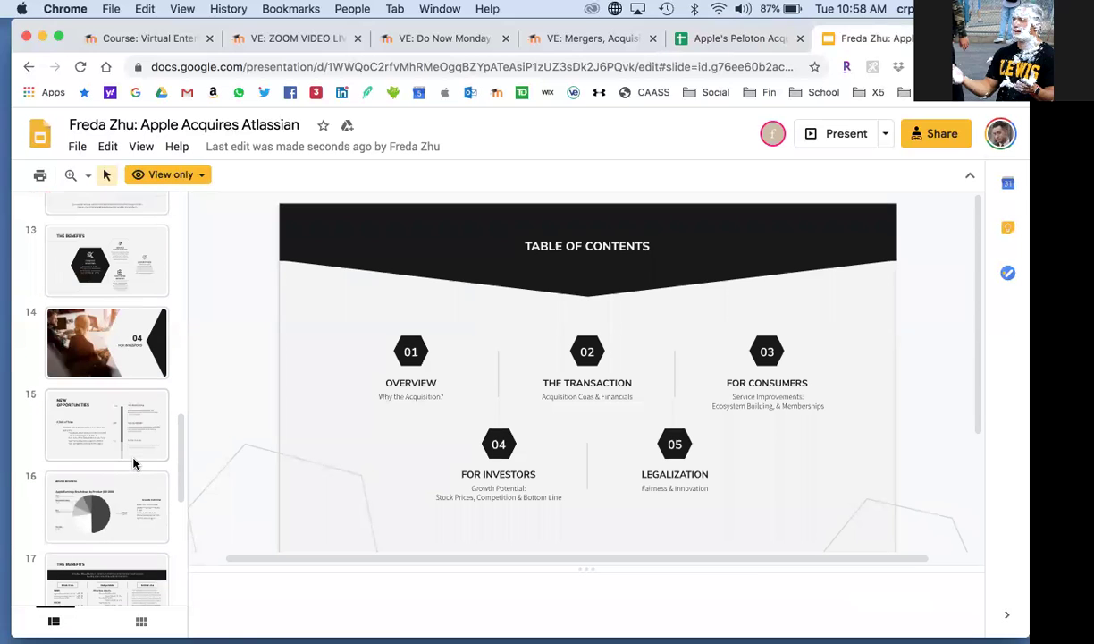